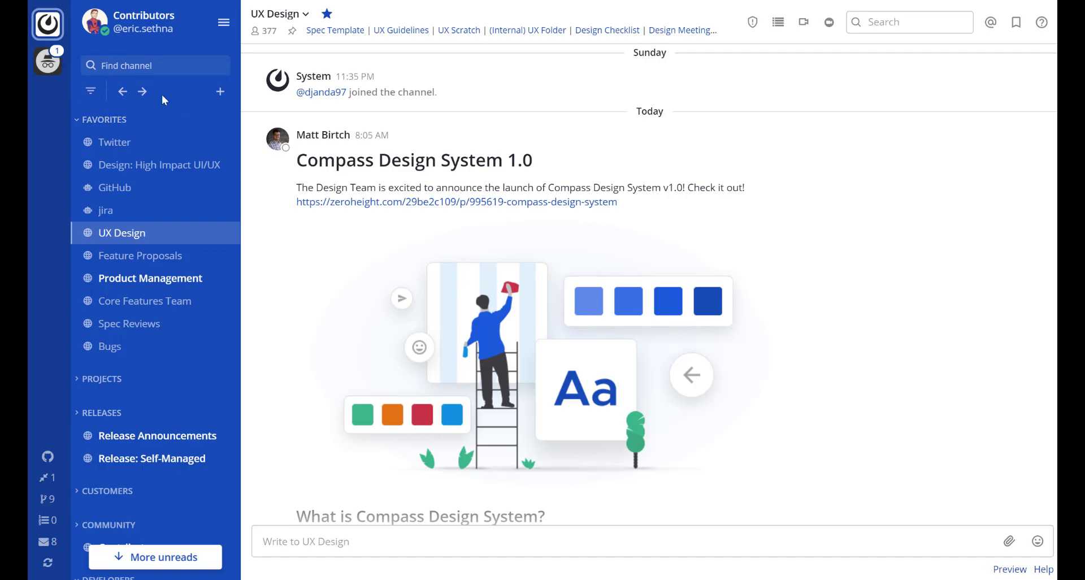
- Open and dismiss the channel finder, and filter the channel list by unread before showing all channels again
left_click(152, 66)
left_click(742, 144)
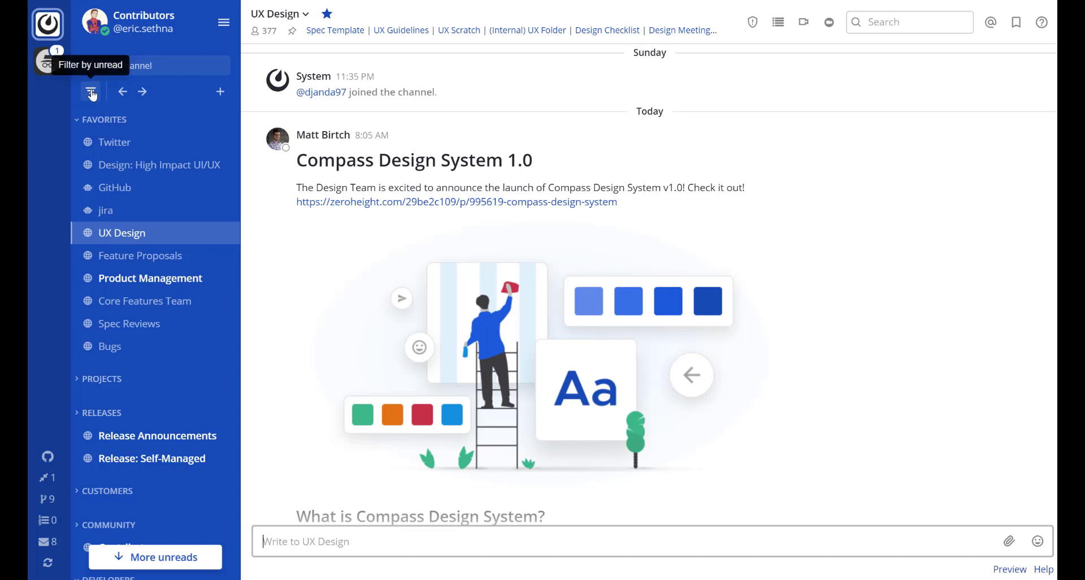
left_click(92, 95)
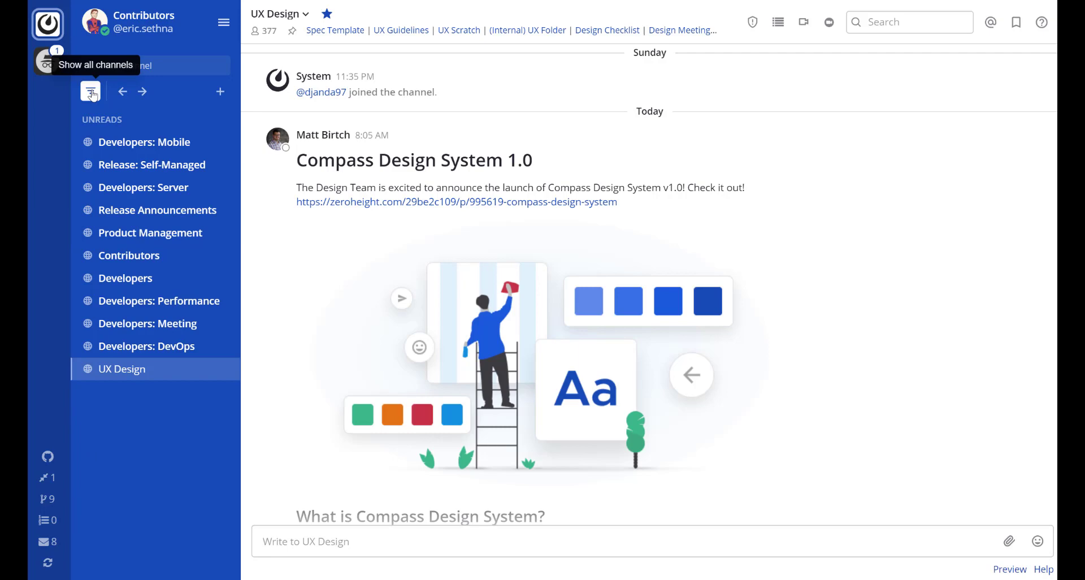
left_click(92, 94)
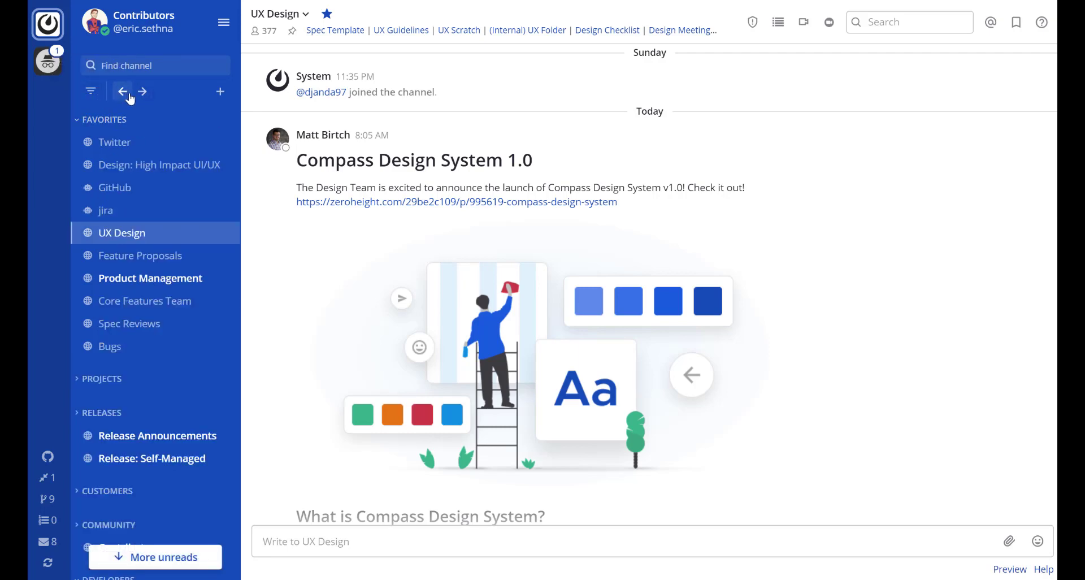
- Go back and forward in the channel history, and view the list of public channels available to join
left_click(131, 97)
left_click(145, 96)
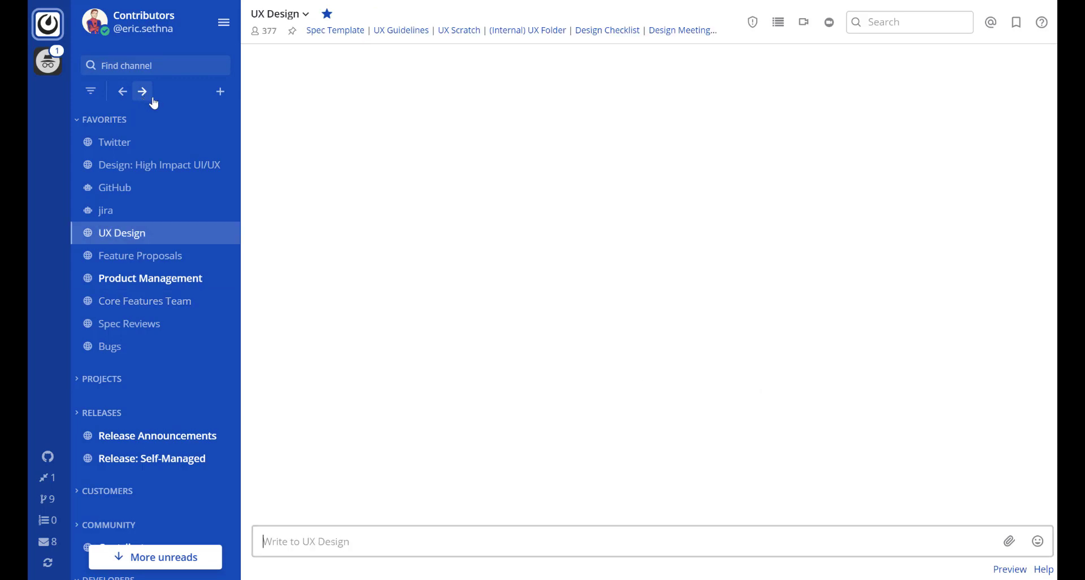
left_click(221, 92)
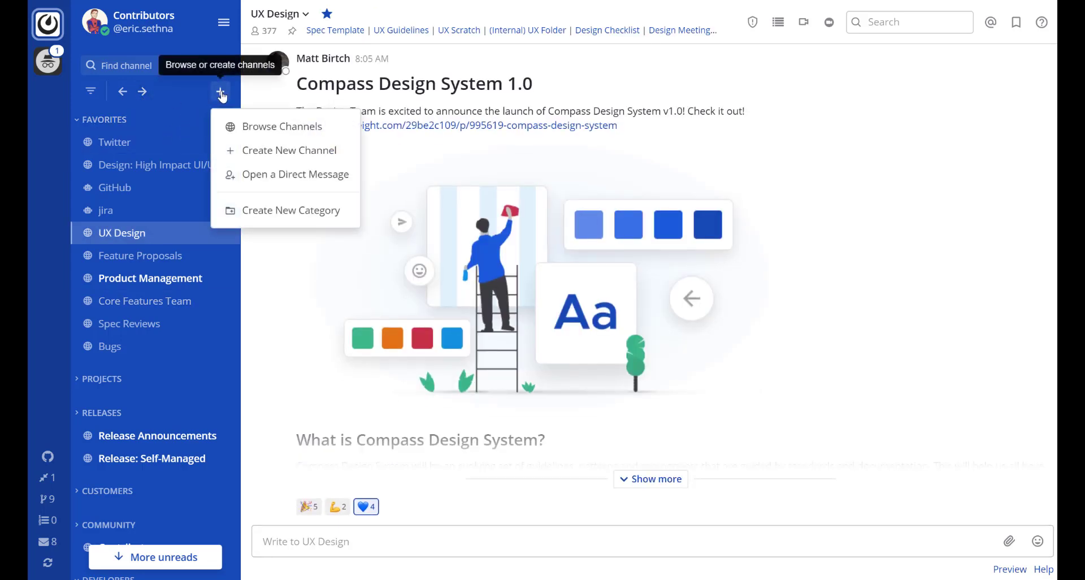
left_click(261, 127)
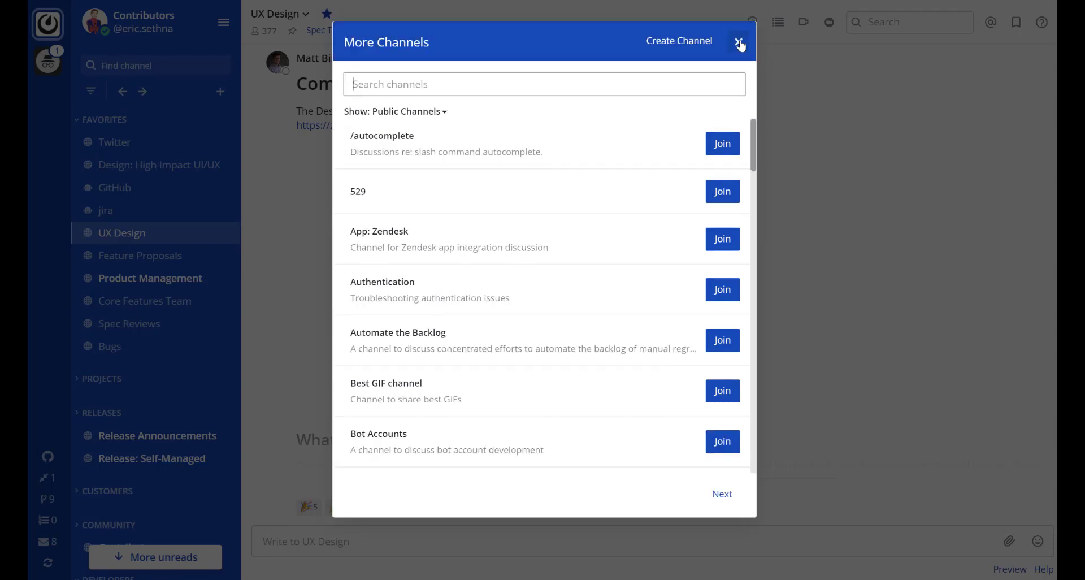
left_click(738, 41)
- View the forms for creating a new channel and opening a direct message, closing each without creating anything
left_click(220, 91)
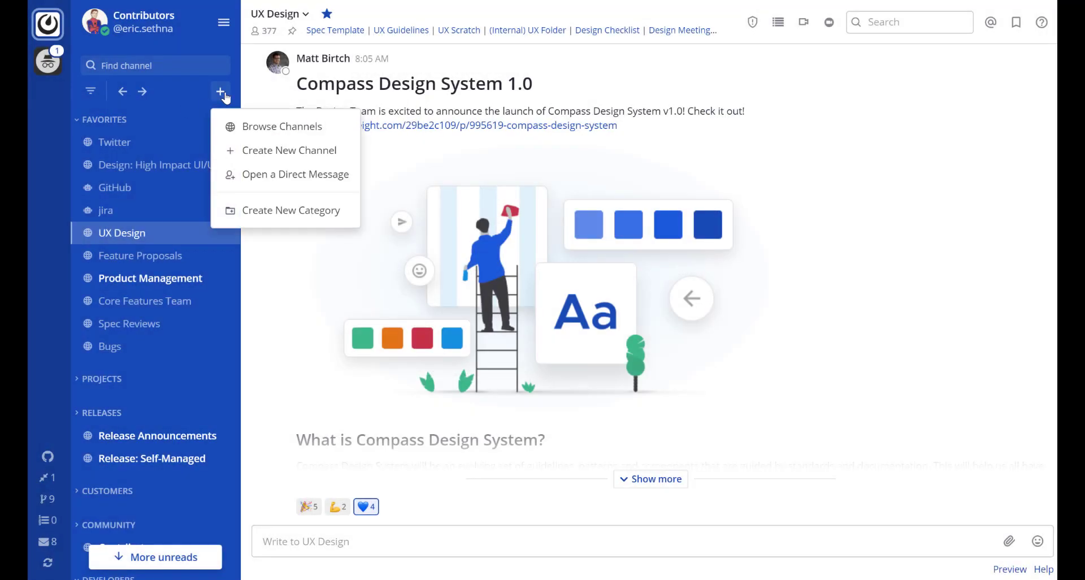
left_click(255, 148)
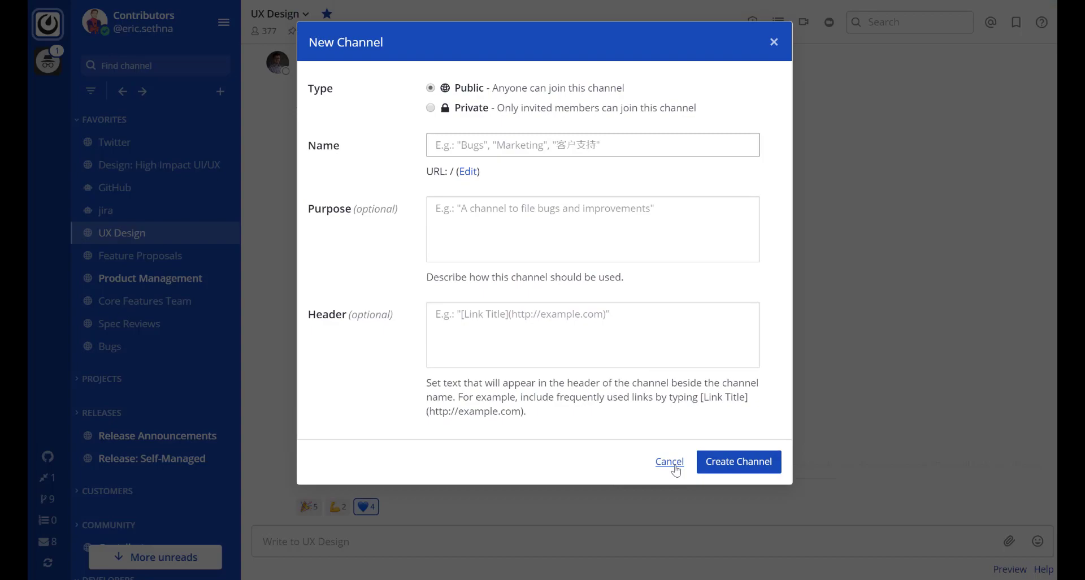
left_click(670, 462)
left_click(220, 91)
left_click(289, 178)
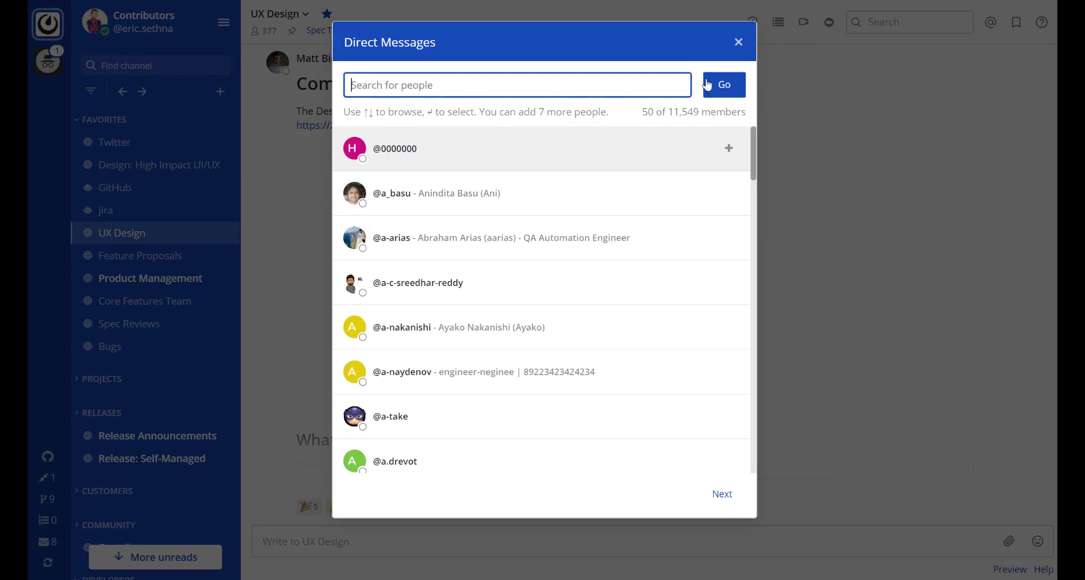
key("Escape")
- Create a new channel category named Design
left_click(221, 92)
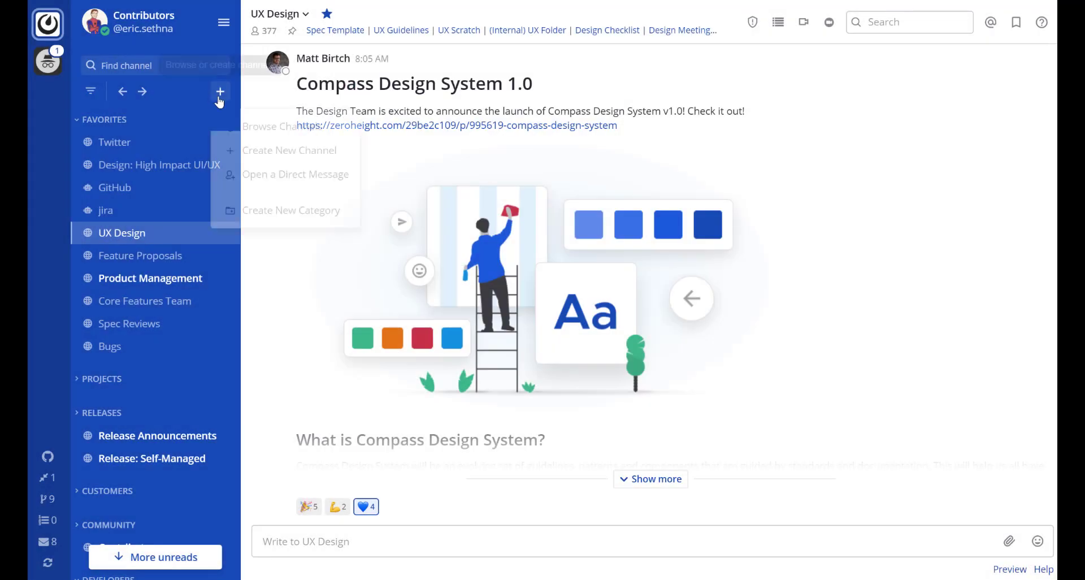
left_click(294, 212)
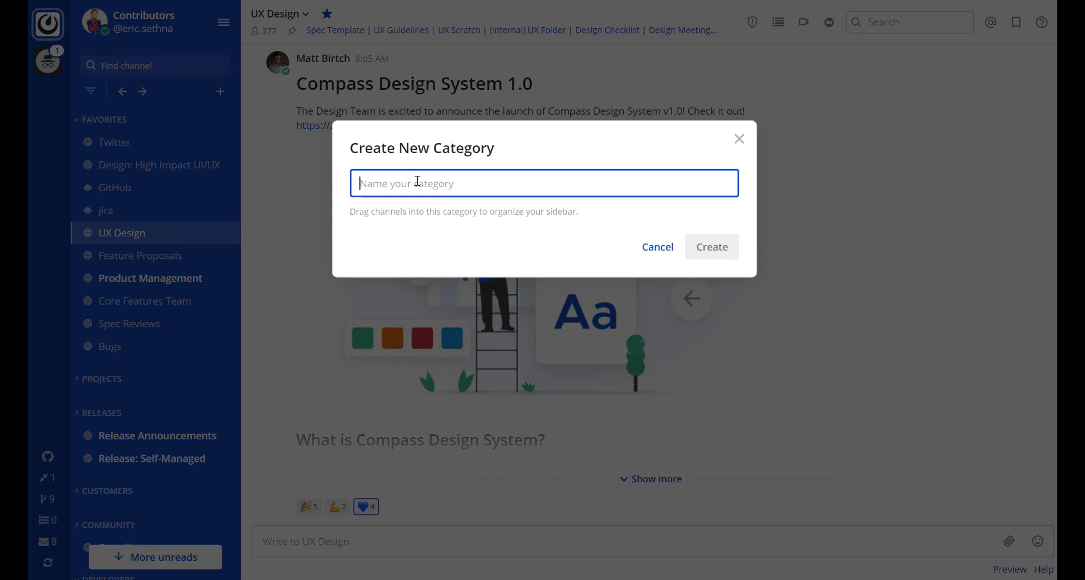
type("Design")
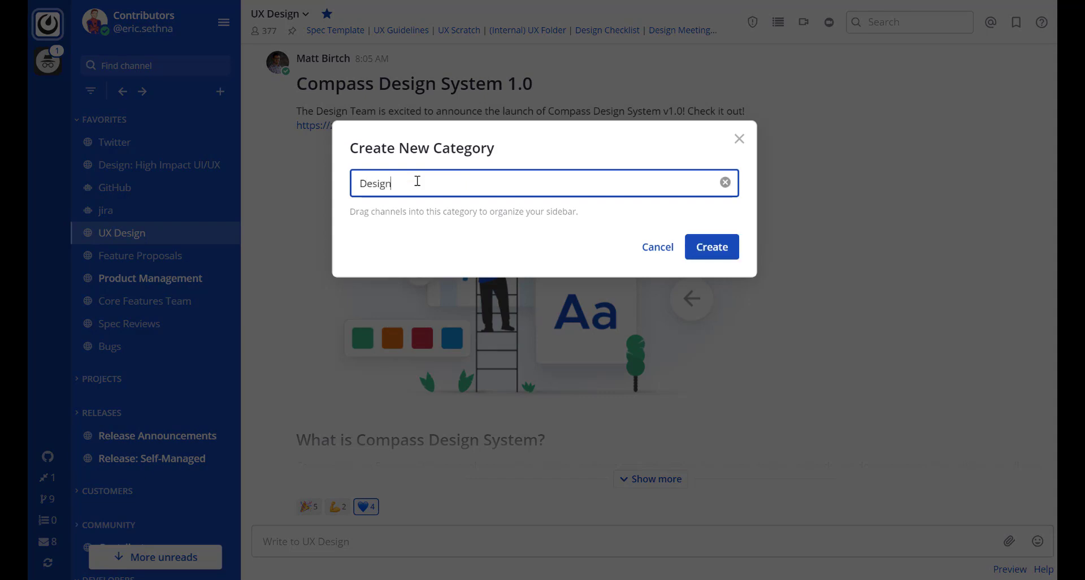
left_click(709, 250)
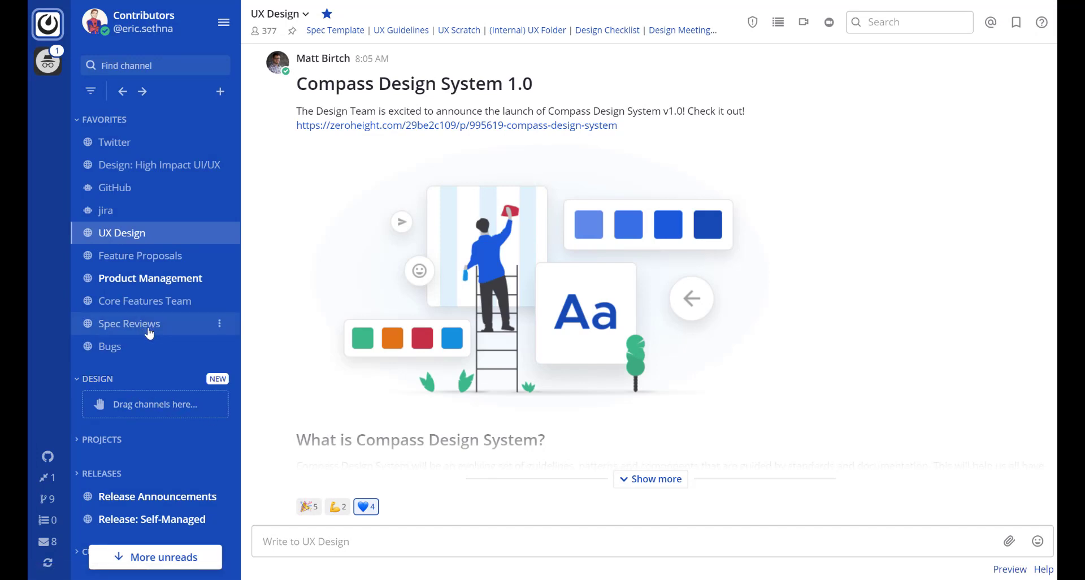
- Move the Spec Reviews and UX Design channels into the Design category, and place that category below Projects
left_click_drag(148, 329, 150, 402)
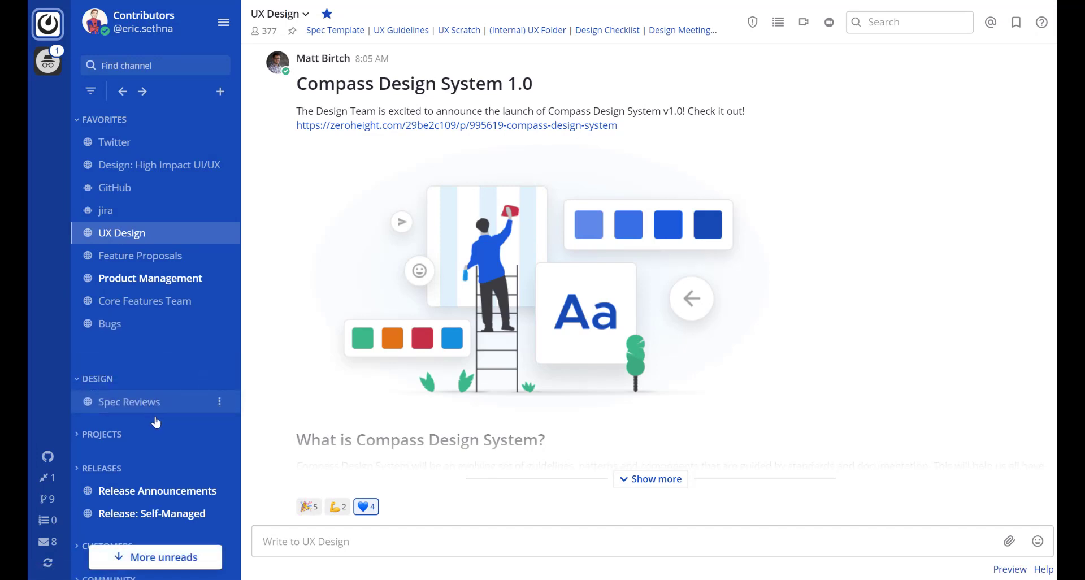
left_click_drag(143, 239, 144, 390)
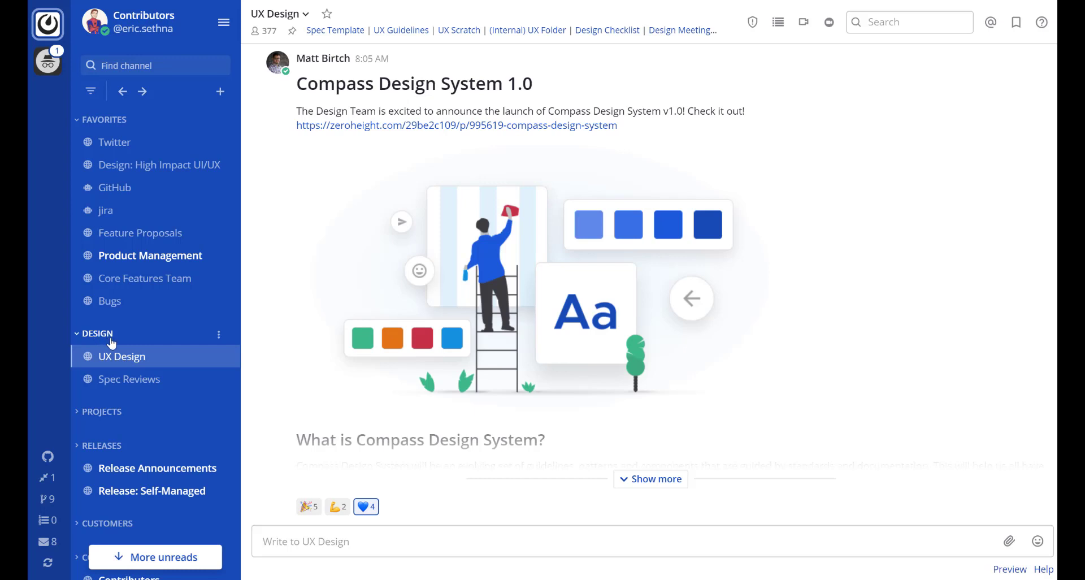
left_click_drag(100, 337, 126, 459)
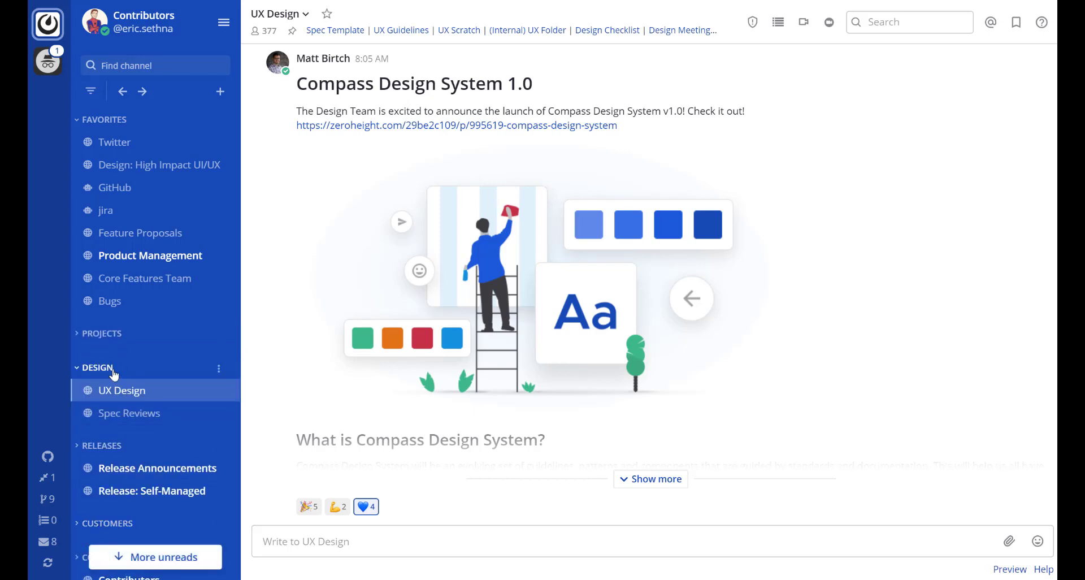
- Collapse and expand the Favorites category to compare which channels each state lists
left_click(97, 124)
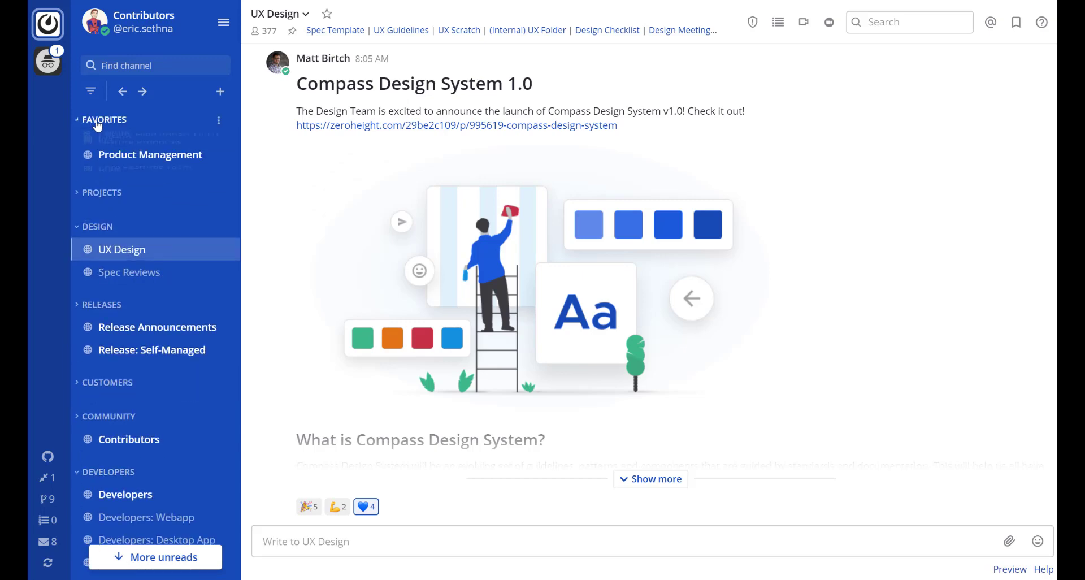
left_click(98, 124)
left_click(98, 125)
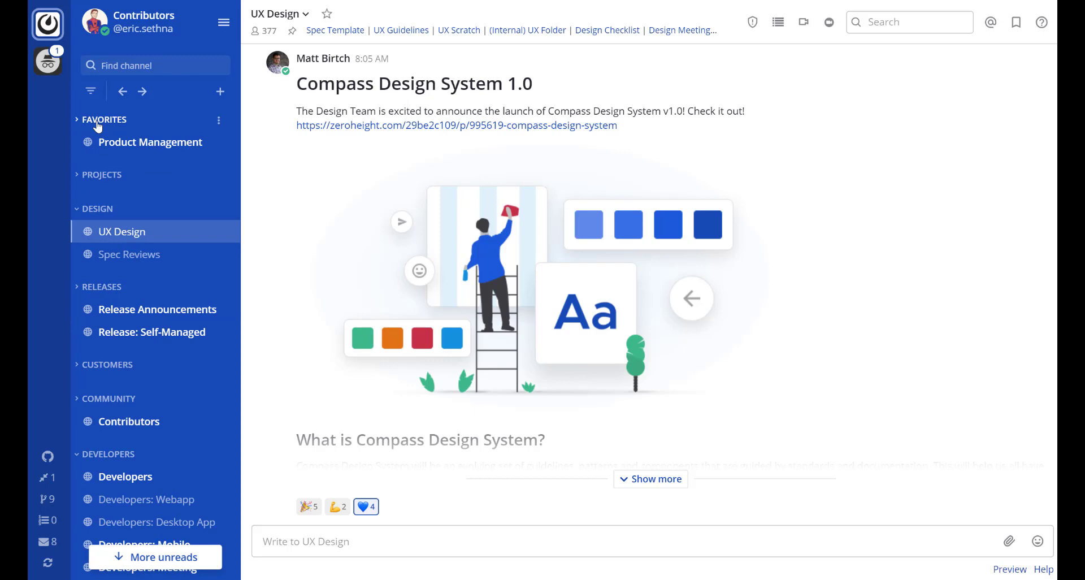
left_click(97, 125)
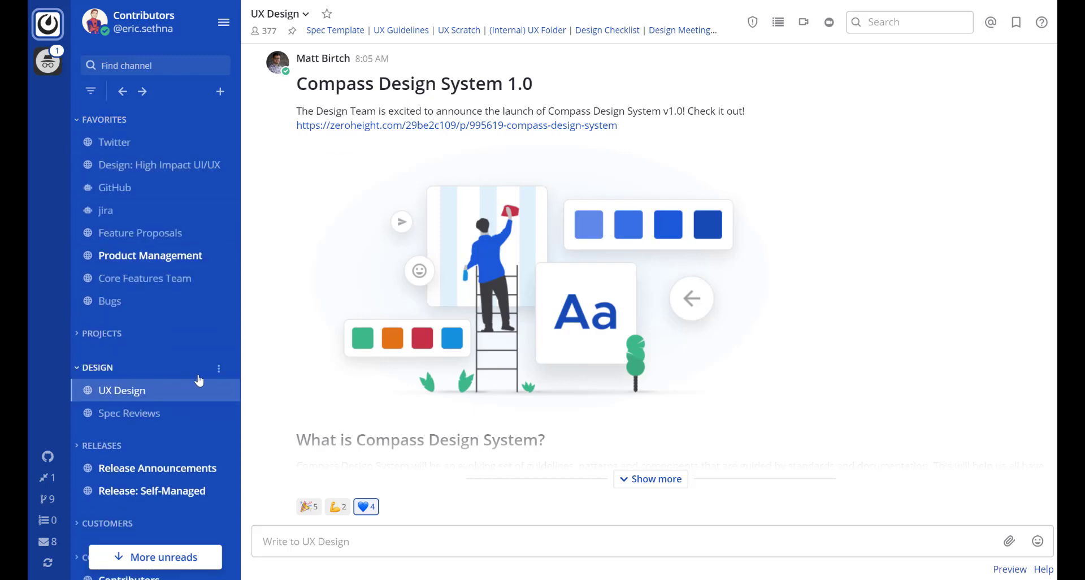
- View the rename and delete options of the Design category, dismissing each without changing the category
left_click(219, 369)
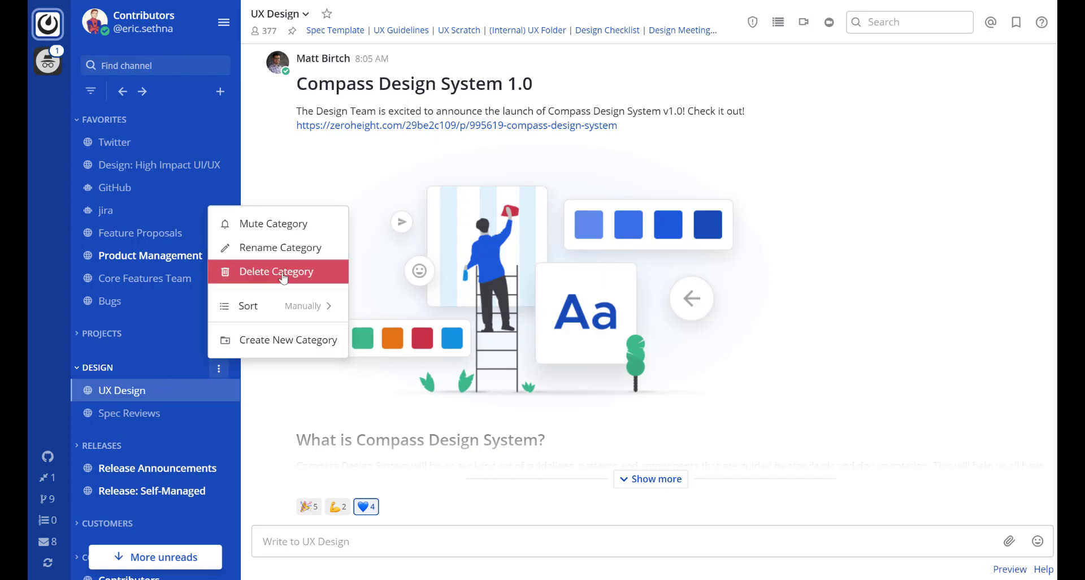
left_click(295, 248)
key("Escape")
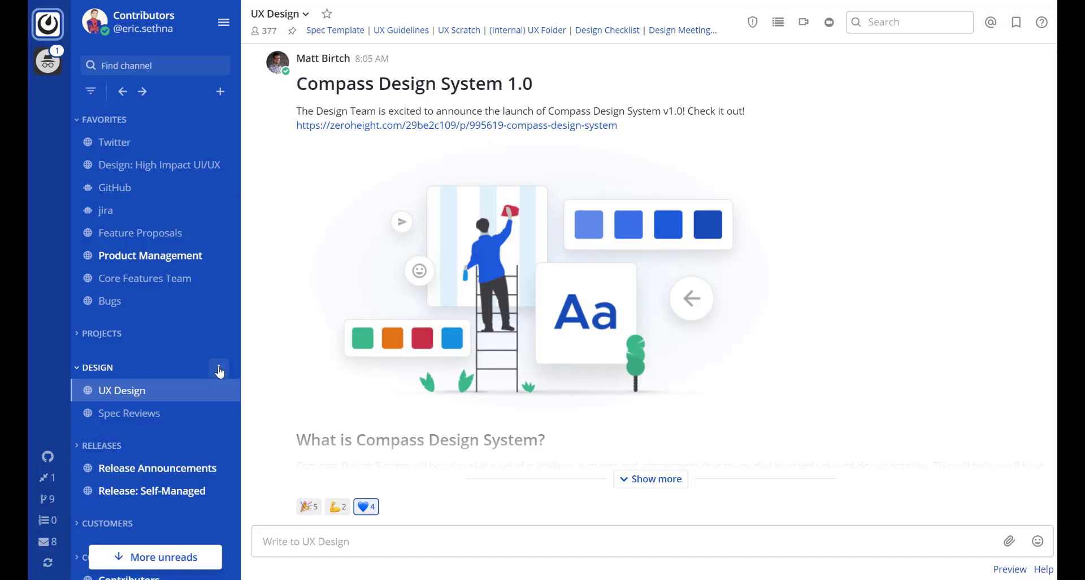
left_click(219, 369)
left_click(286, 277)
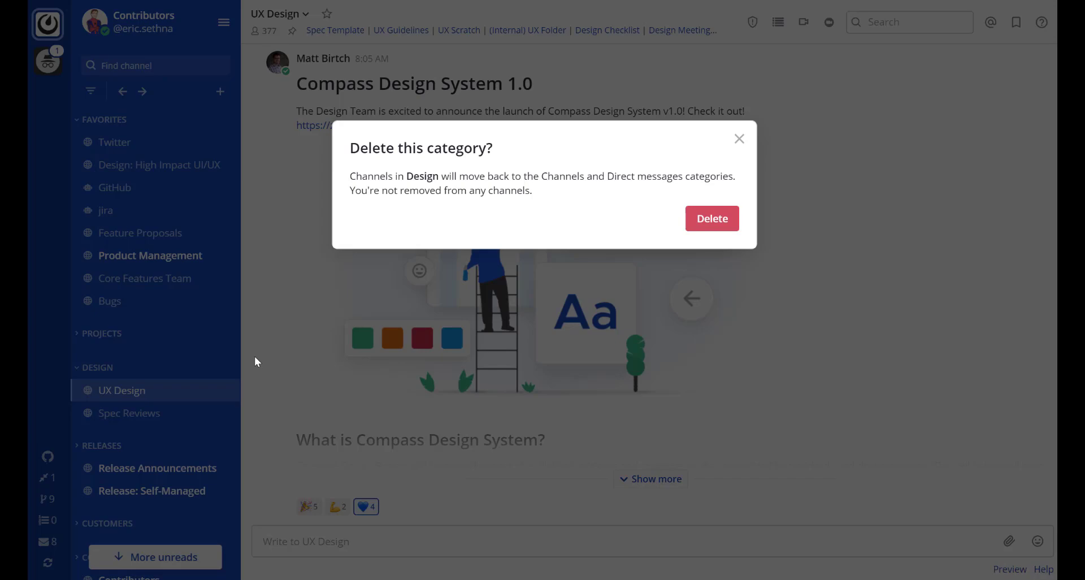
left_click(739, 139)
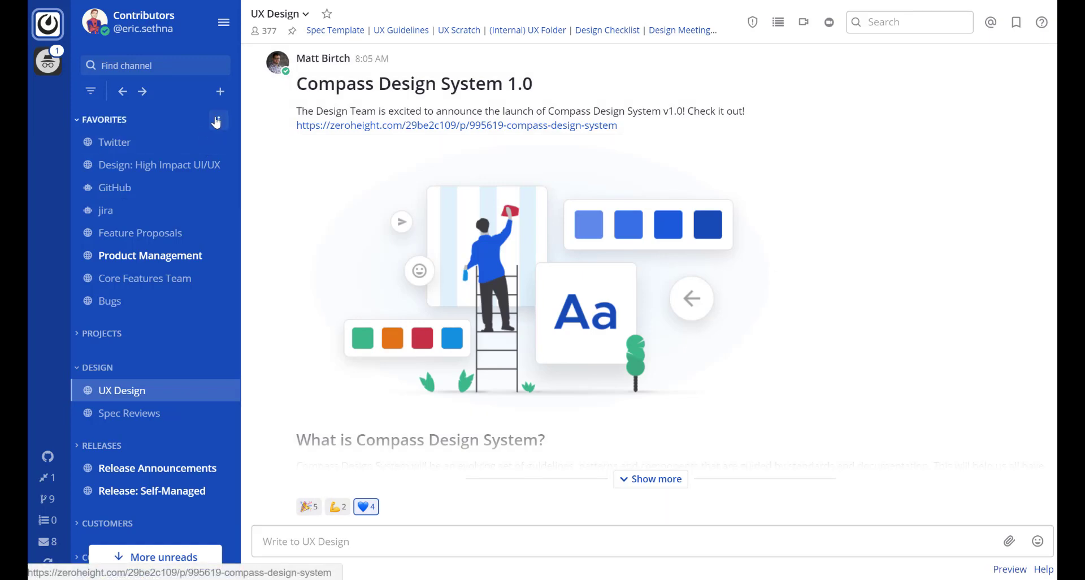
- Sort the channels in the Favorites category alphabetically
left_click(219, 121)
mouse_move(267, 191)
left_click(390, 185)
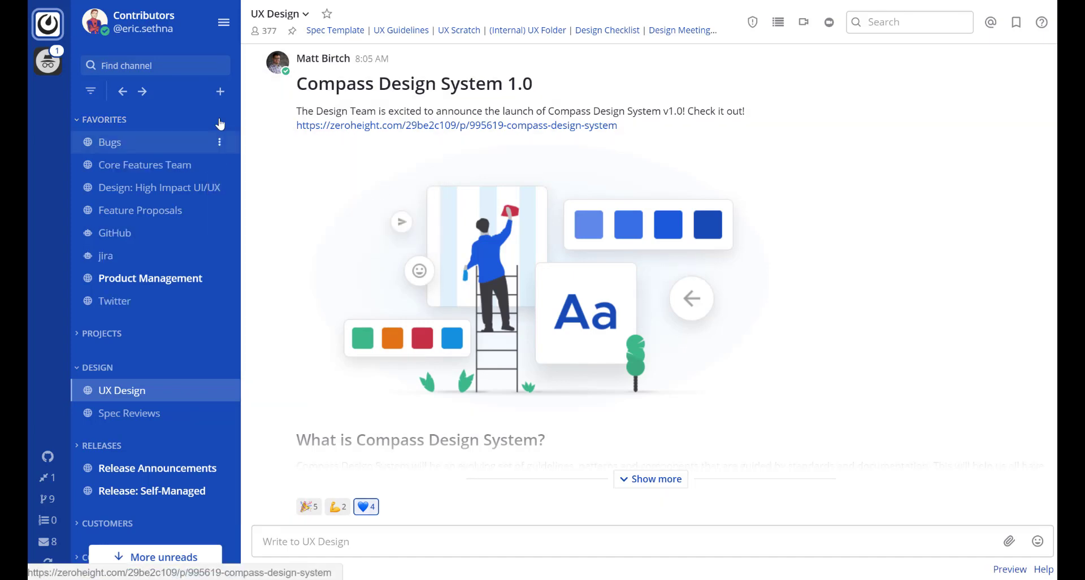
- Sort the channels in the Favorites category by recent activity
left_click(219, 121)
mouse_move(318, 182)
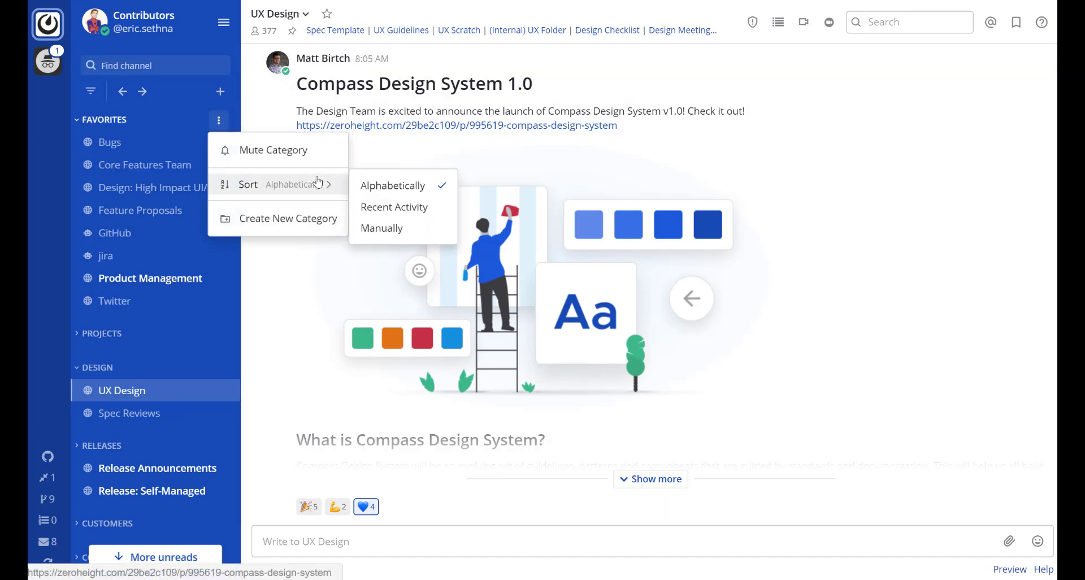
left_click(397, 207)
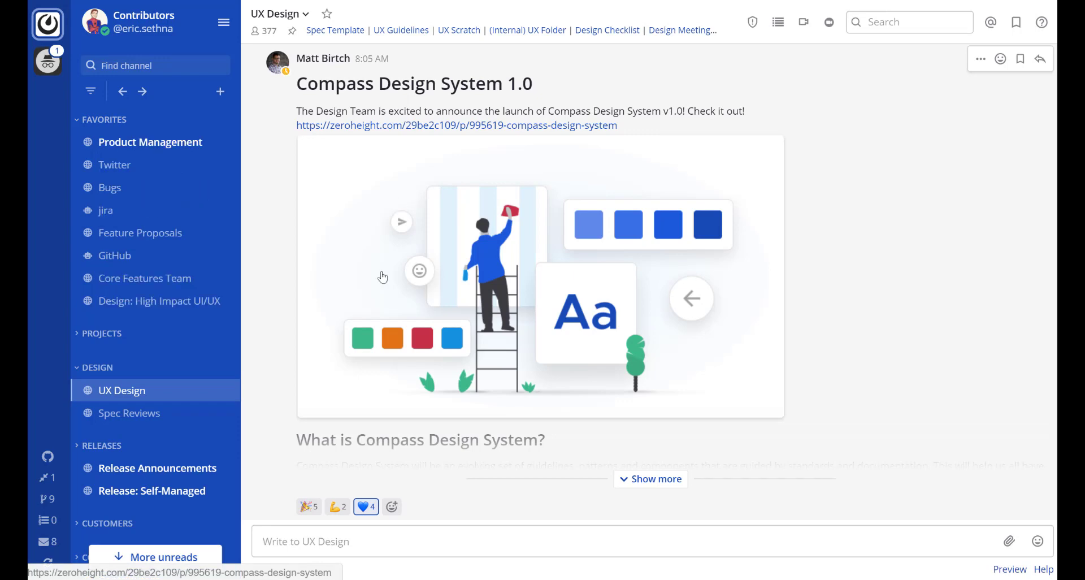
- Mute the entire Developers category
scroll(209, 377, "down", 4)
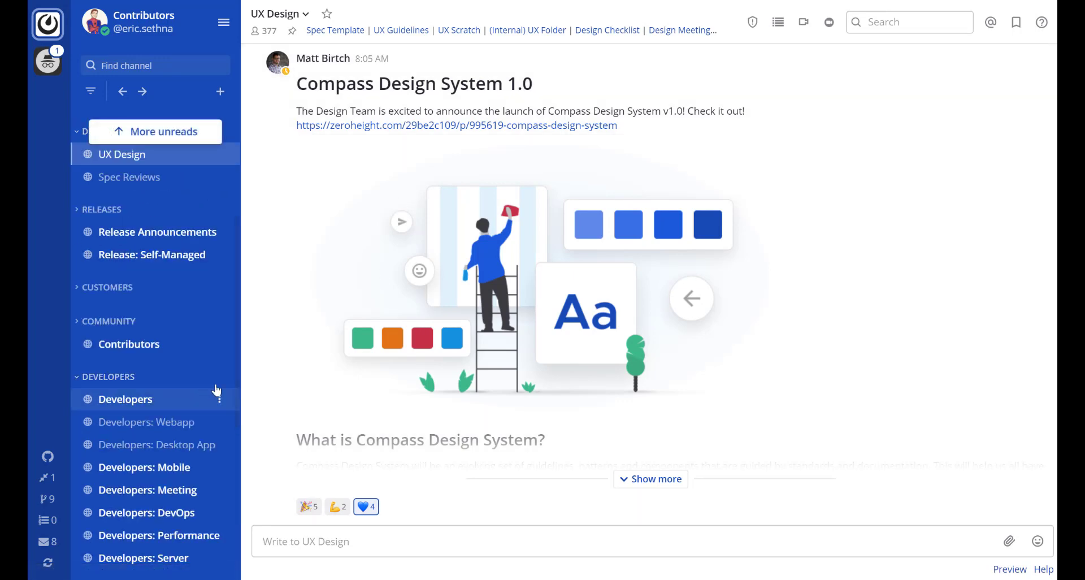
left_click(218, 378)
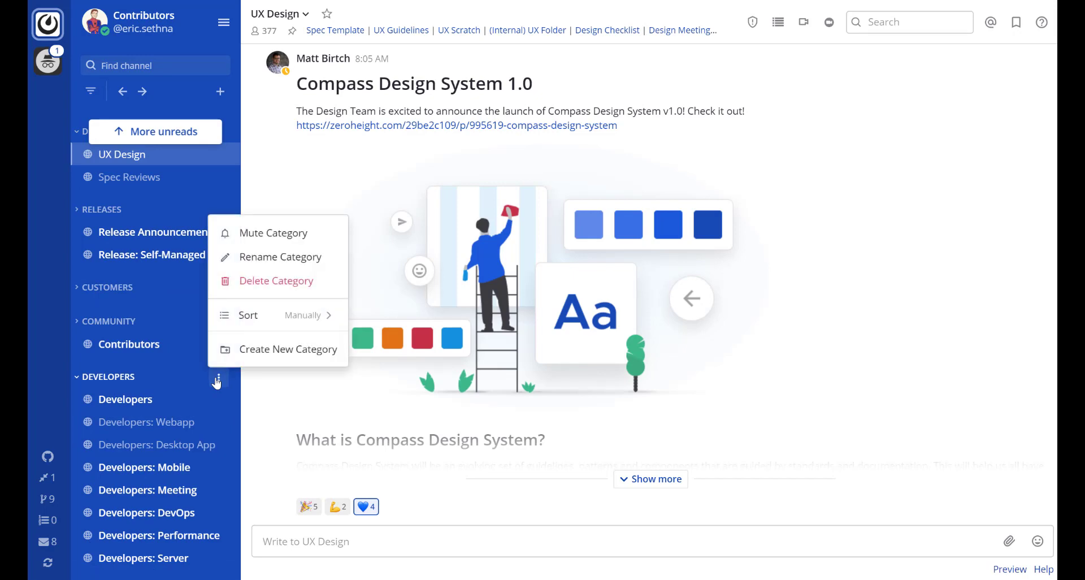
left_click(287, 233)
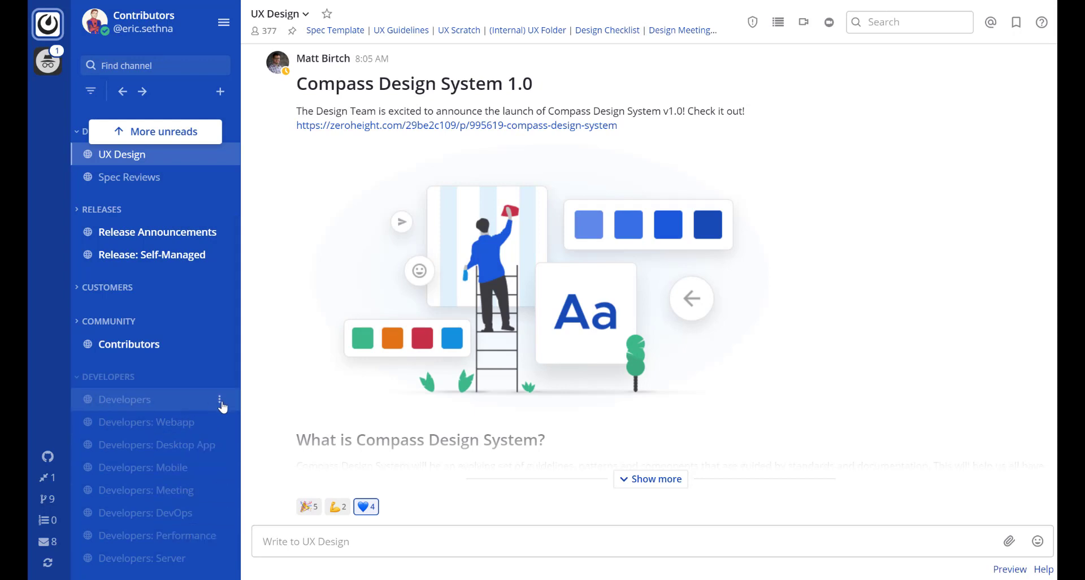
- Unmute the individual Developers and Developers: Webapp channels, and collapse the Developers category
left_click(219, 400)
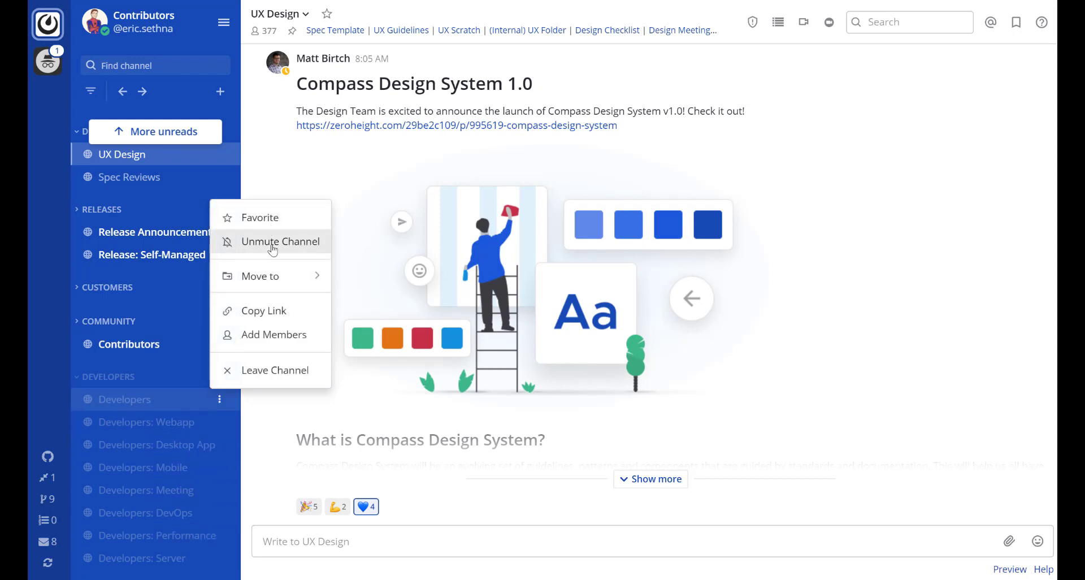
left_click(247, 242)
left_click(221, 422)
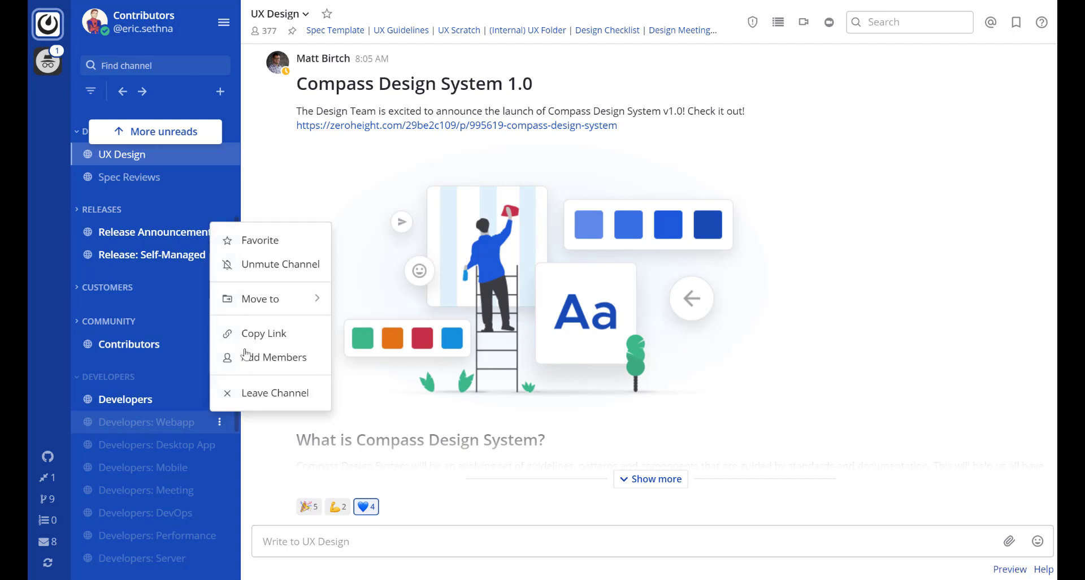
left_click(279, 264)
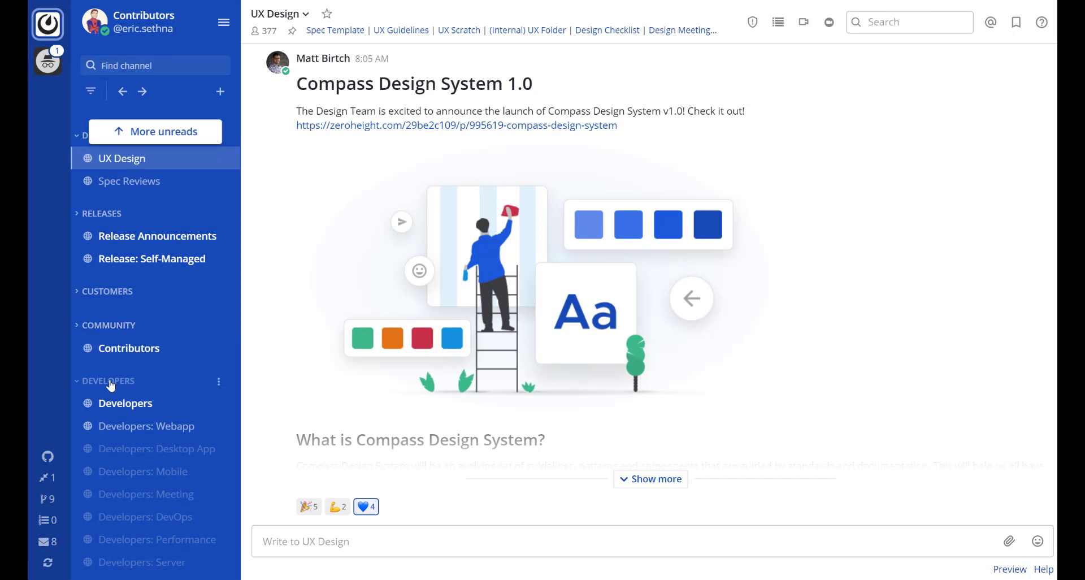
left_click(111, 385)
- Turn on grouping unread channels separately in the account's sidebar settings, save it, and close the settings
scroll(146, 300, "up", 5)
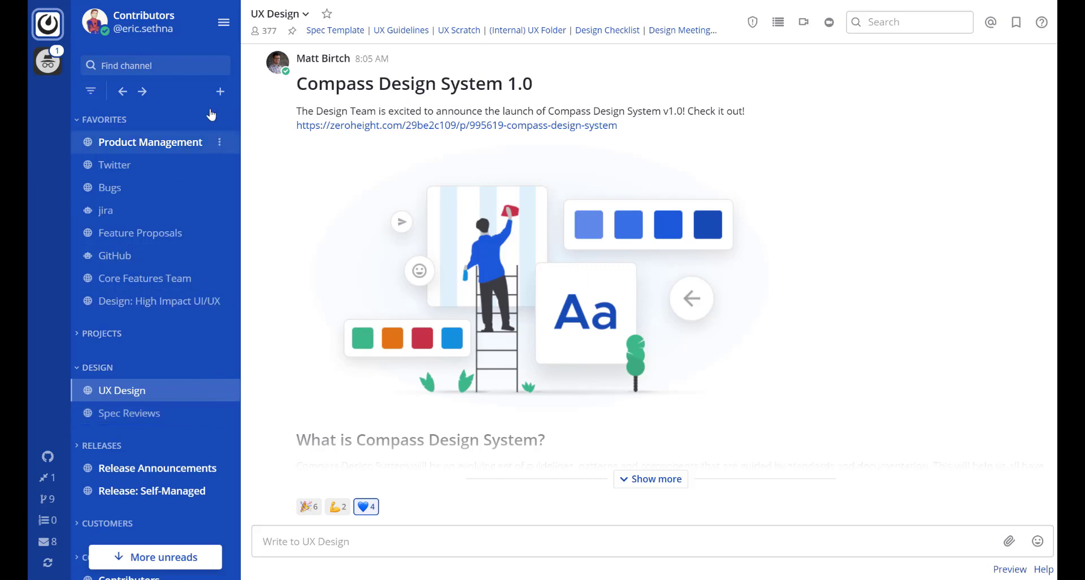
left_click(225, 24)
left_click(214, 66)
left_click(339, 180)
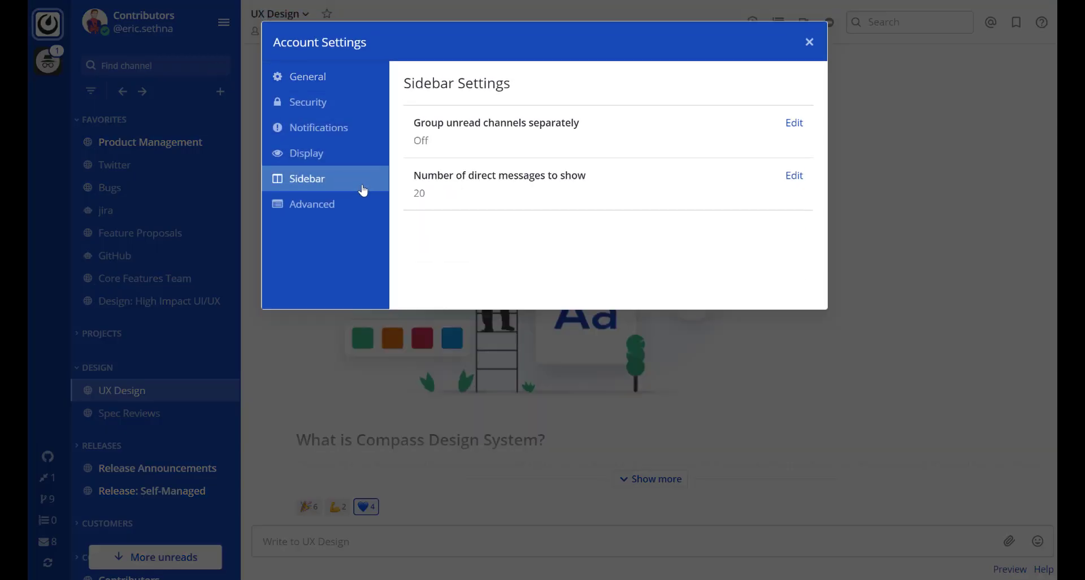
left_click(571, 133)
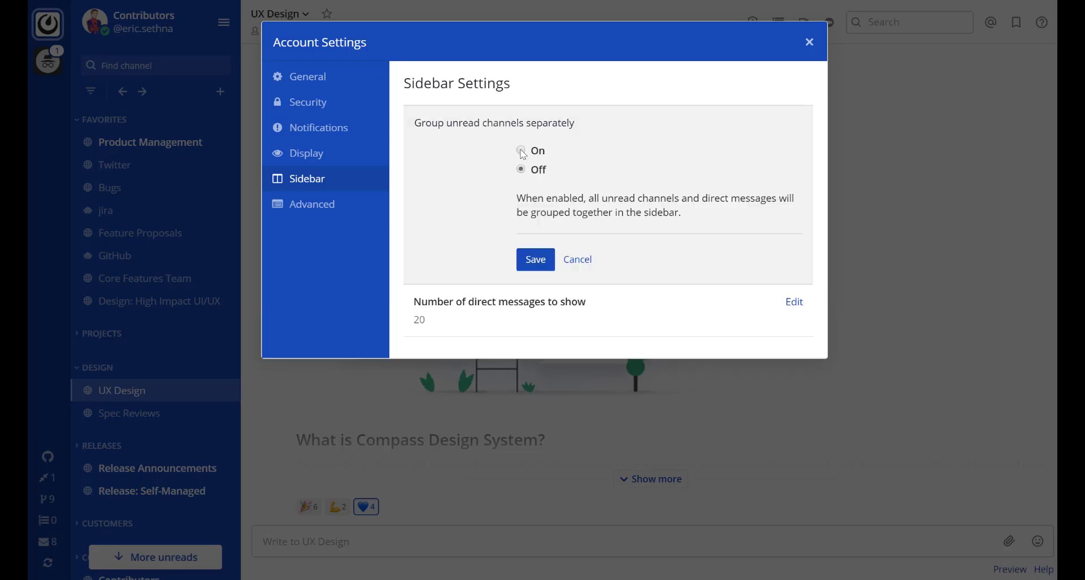
left_click(543, 264)
left_click(297, 355)
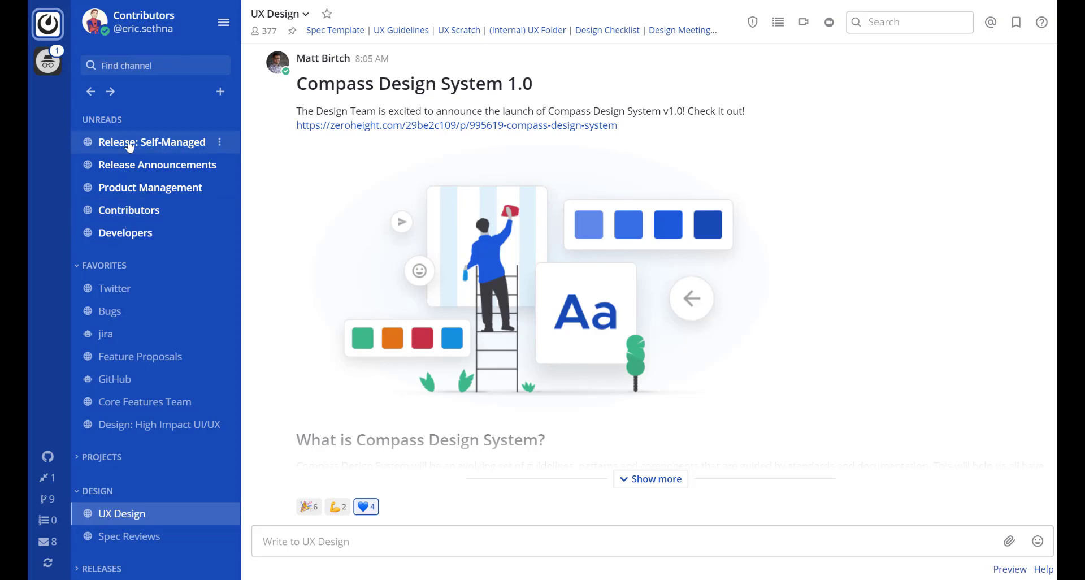
- Turn off grouping unread channels separately in the account's sidebar settings, save it, and return to the channel view
left_click(224, 22)
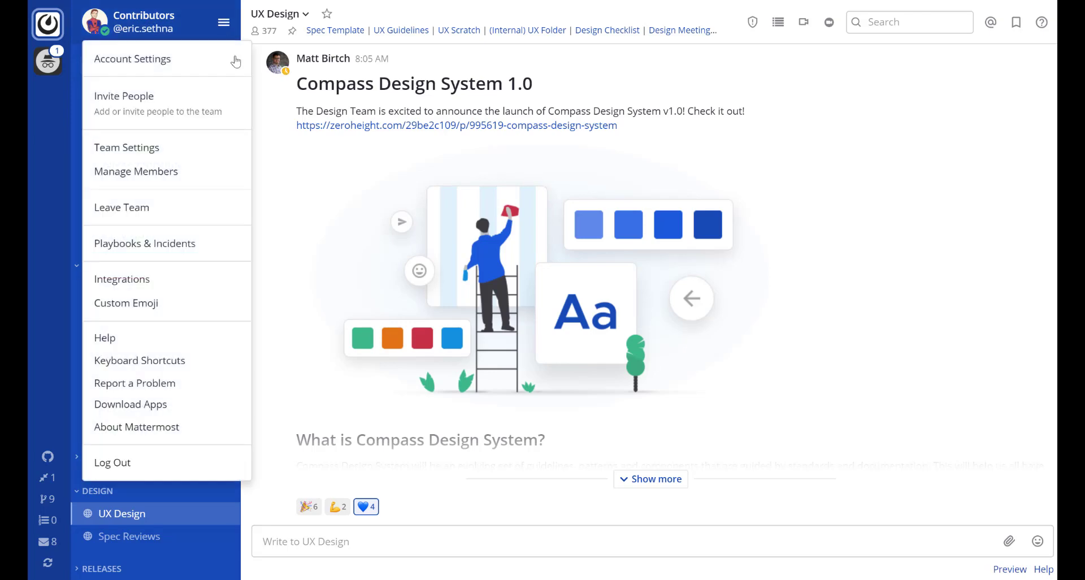
left_click(148, 72)
left_click(358, 181)
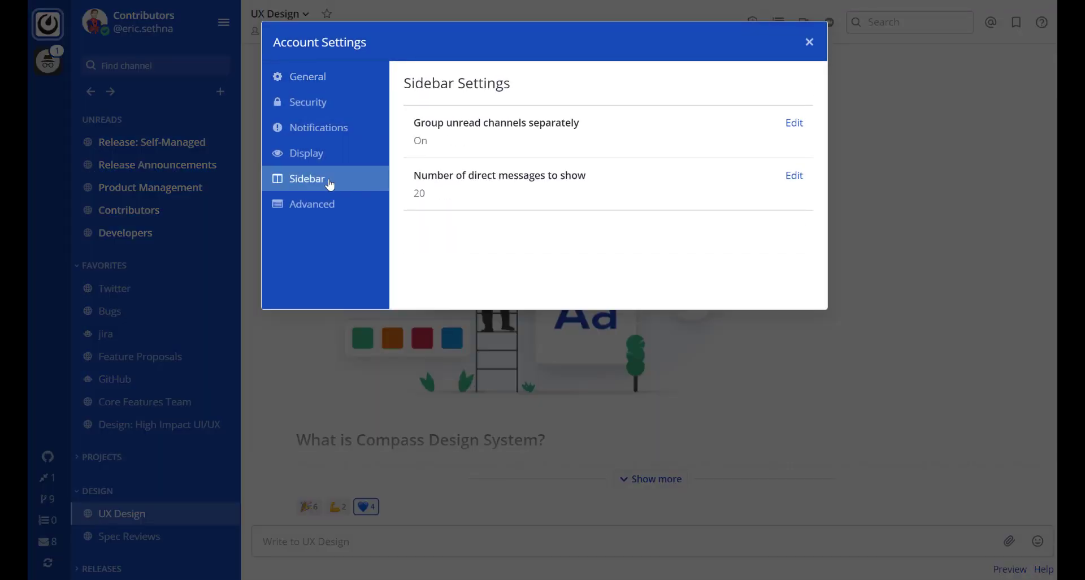
left_click(501, 140)
left_click(536, 259)
left_click(837, 58)
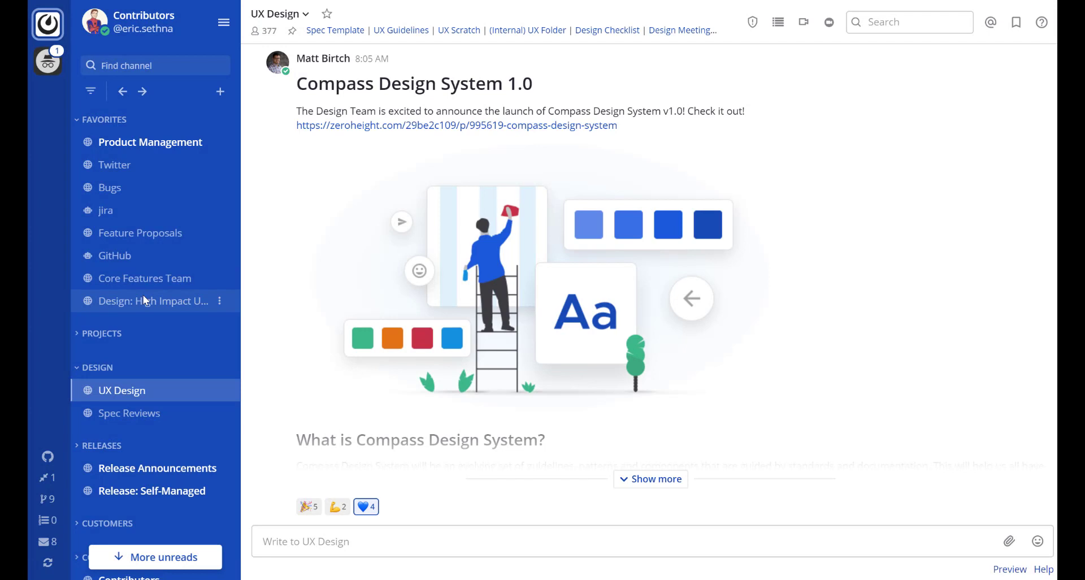
- Sort the conversations in the Direct Messages category alphabetically
scroll(144, 295, "down", 7)
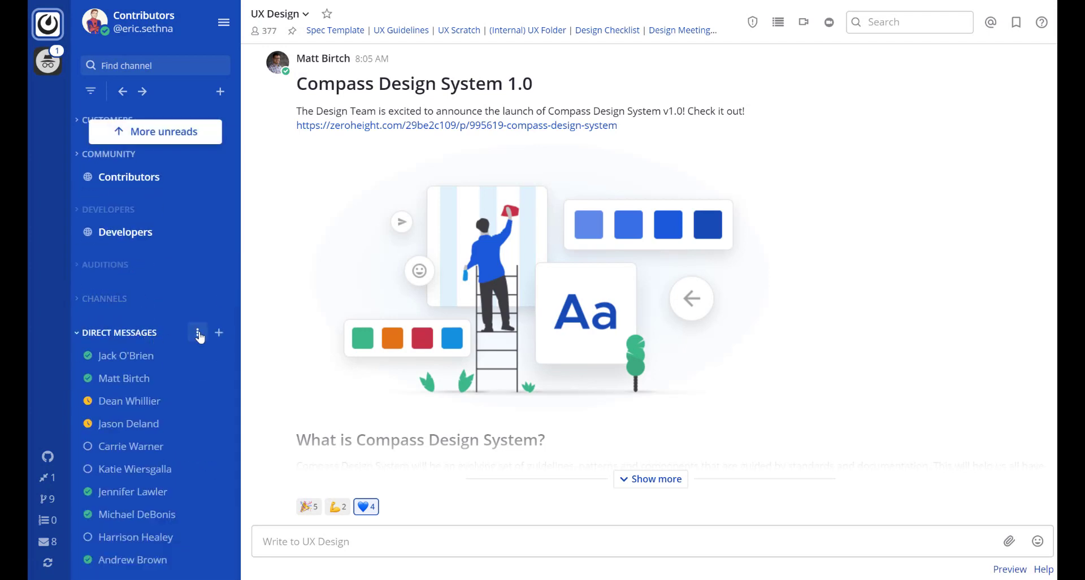
left_click(197, 333)
mouse_move(328, 258)
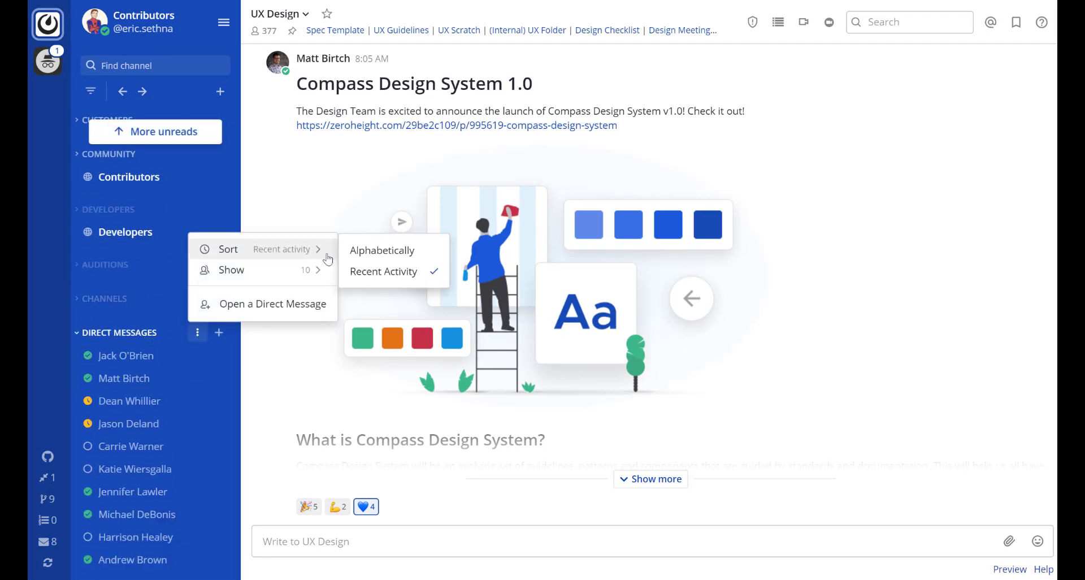
left_click(362, 251)
- Sort the conversations in the Direct Messages category by recent activity
left_click(198, 333)
mouse_move(304, 244)
left_click(370, 271)
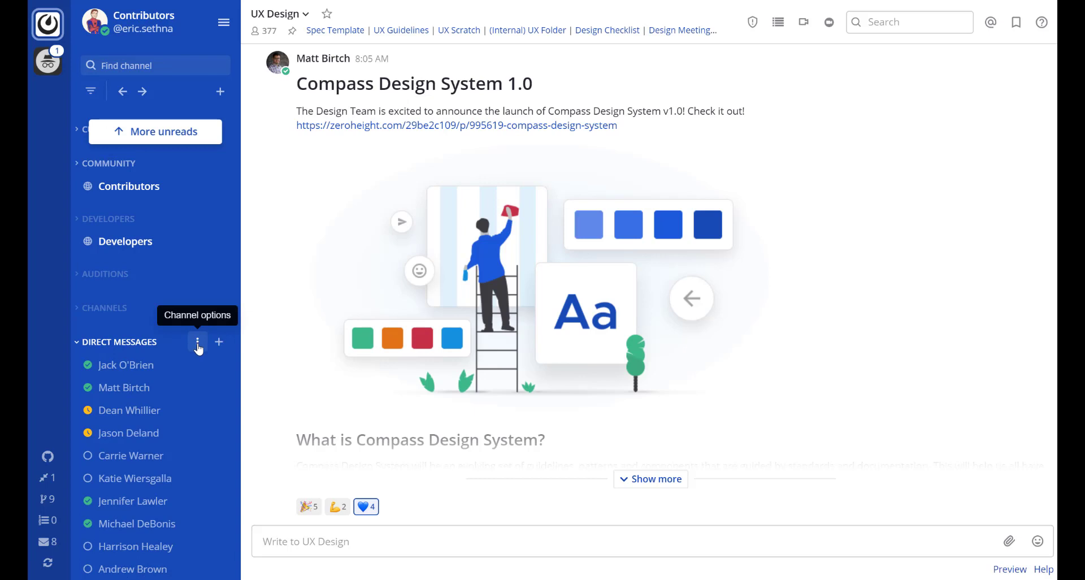
- Set the Direct Messages category to show 20 conversations and look through the extended list
left_click(198, 342)
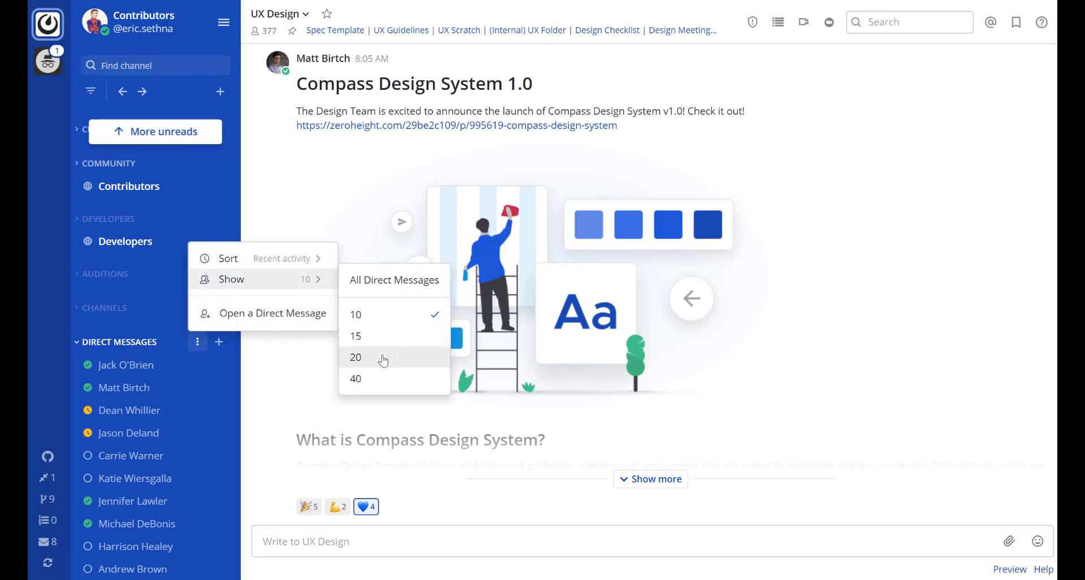
left_click(383, 360)
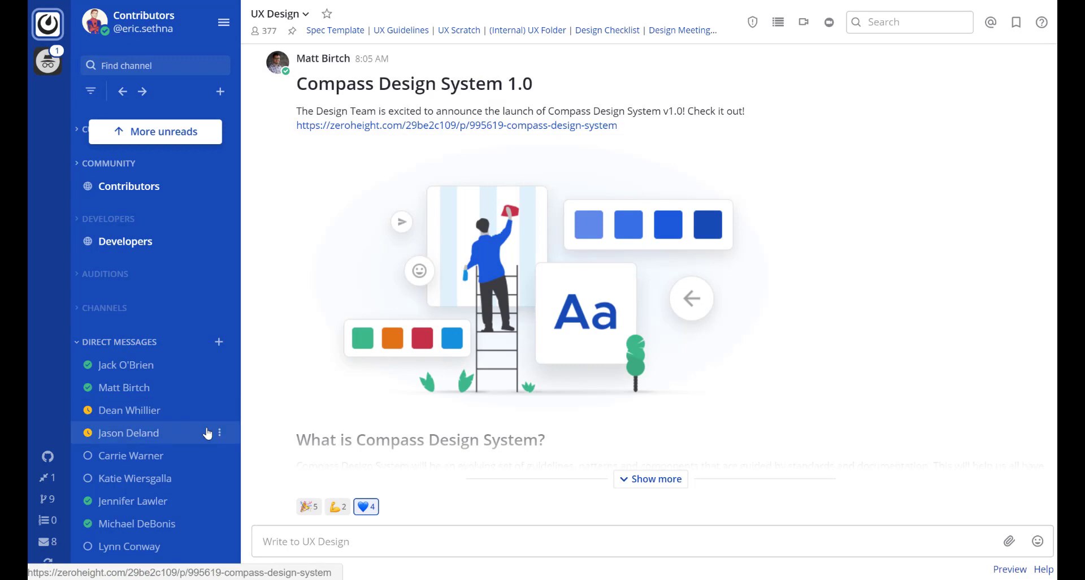
scroll(176, 432, "down", 4)
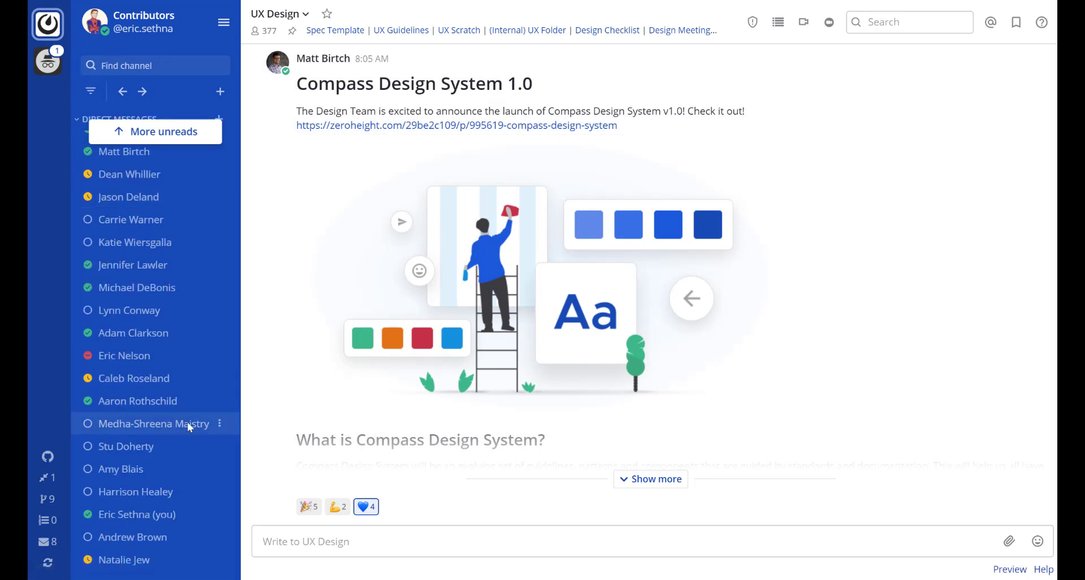
scroll(187, 422, "up", 10)
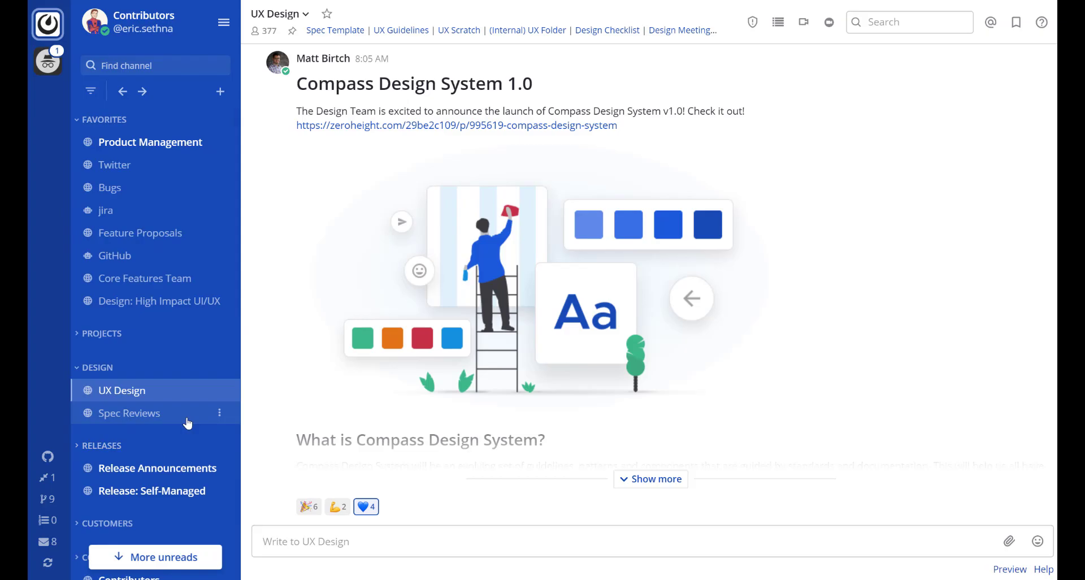